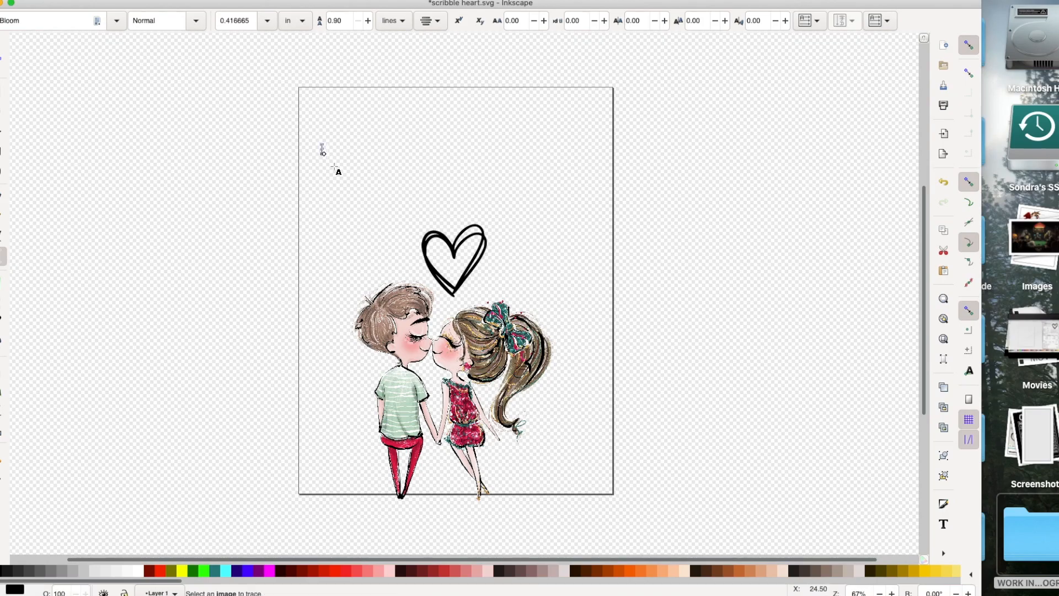
# - Add the text "I love you with all my boobs" above the heart, enlarged to about 256 mm wide by 48 mm high
pyautogui.write('I love you with all my boobs')
pyautogui.click(2, 44)
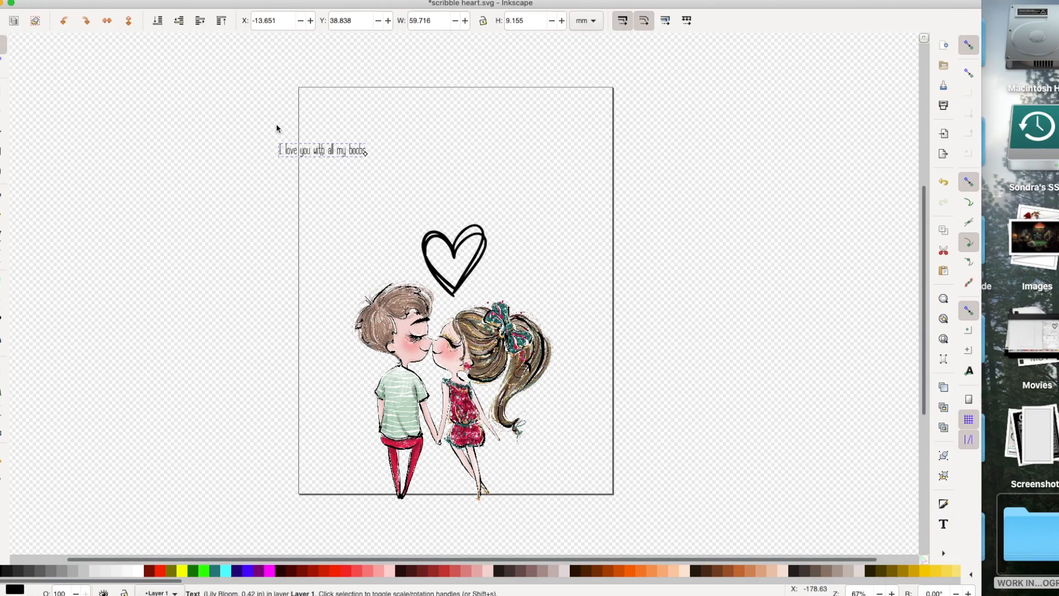
pyautogui.moveTo(369, 161); pyautogui.dragTo(597, 224)
pyautogui.moveTo(549, 143); pyautogui.dragTo(606, 99)
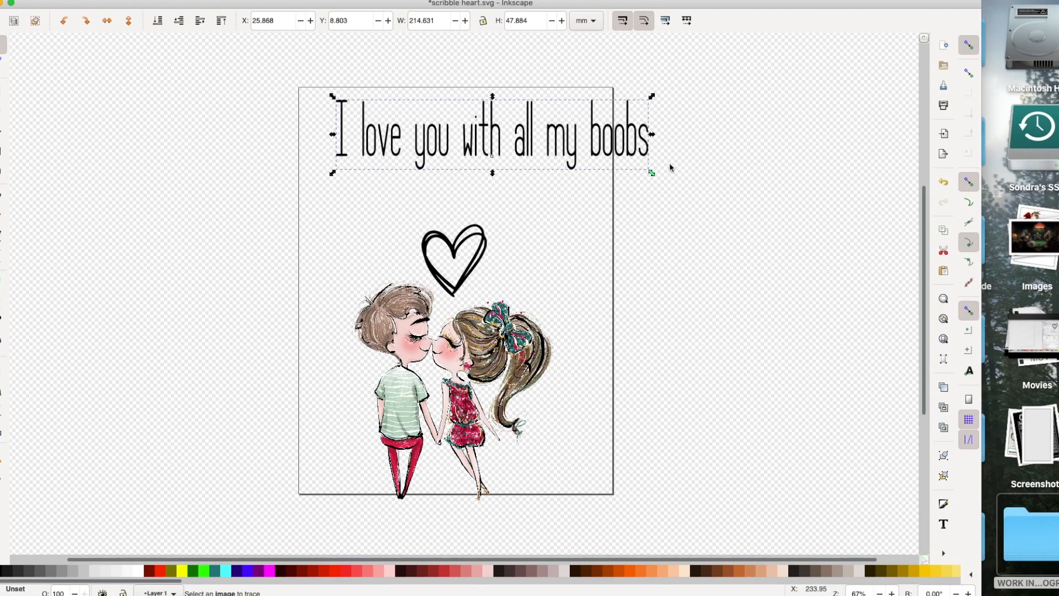
pyautogui.moveTo(651, 135); pyautogui.dragTo(711, 135)
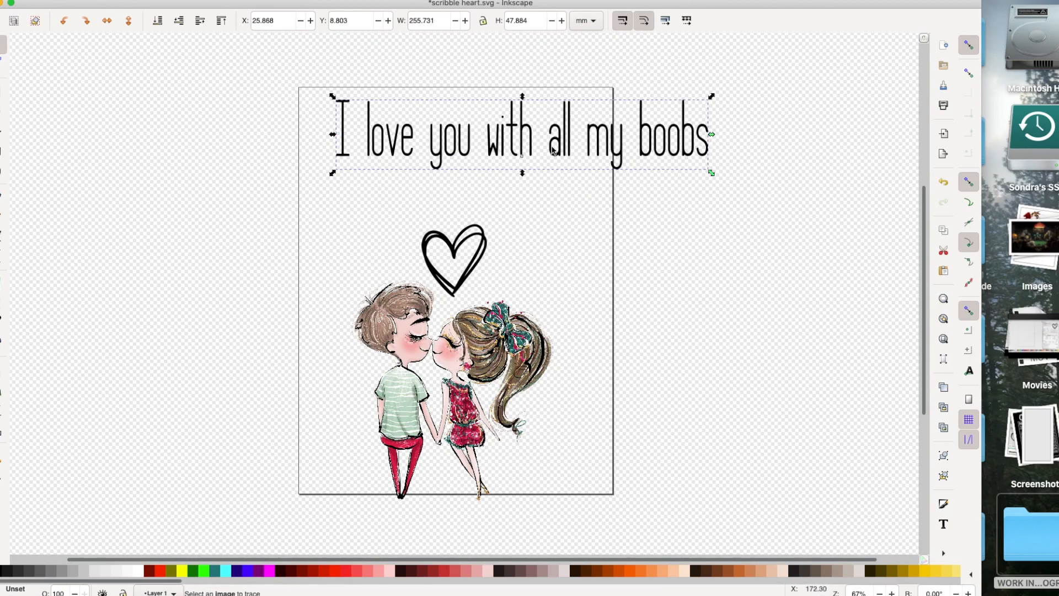
# - Break the text into two lines before "with" and move it within the page's upper edge above the heart
pyautogui.doubleClick(559, 144)
pyautogui.click(488, 142)
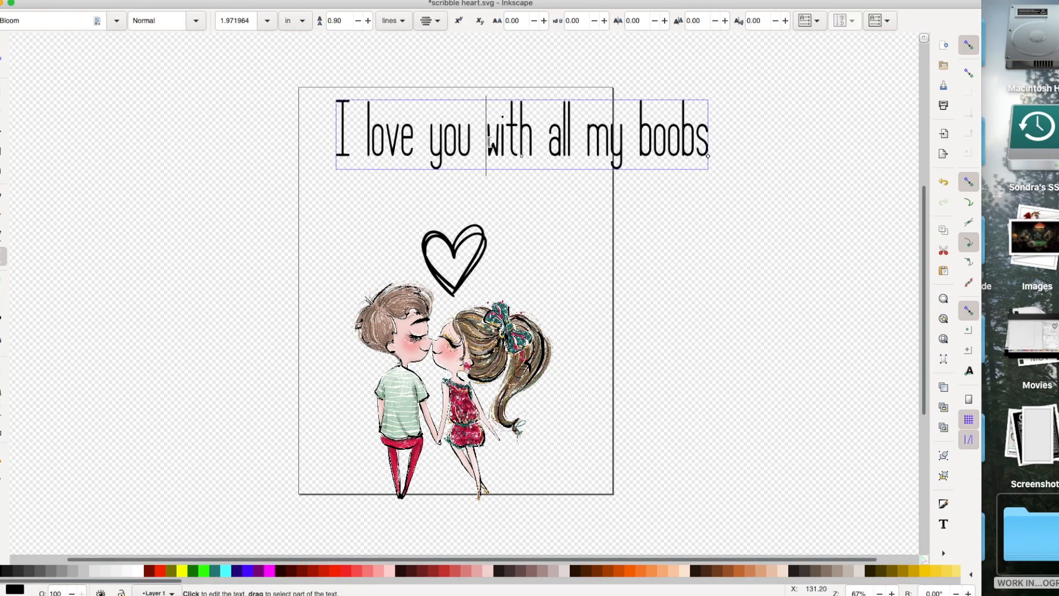
pyautogui.press('Return')
pyautogui.press('F1')
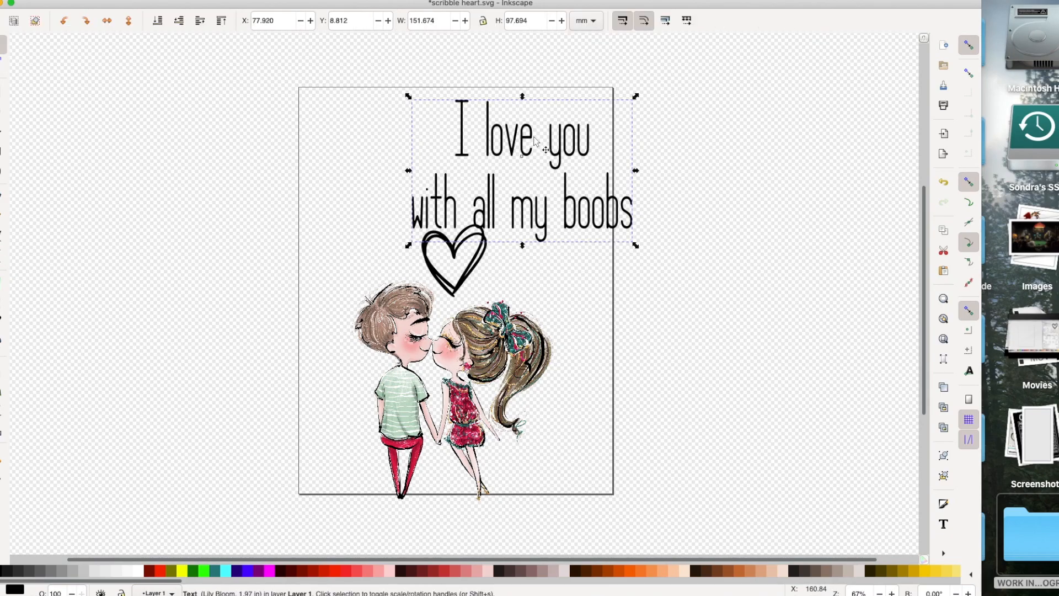
pyautogui.moveTo(534, 141); pyautogui.dragTo(438, 141)
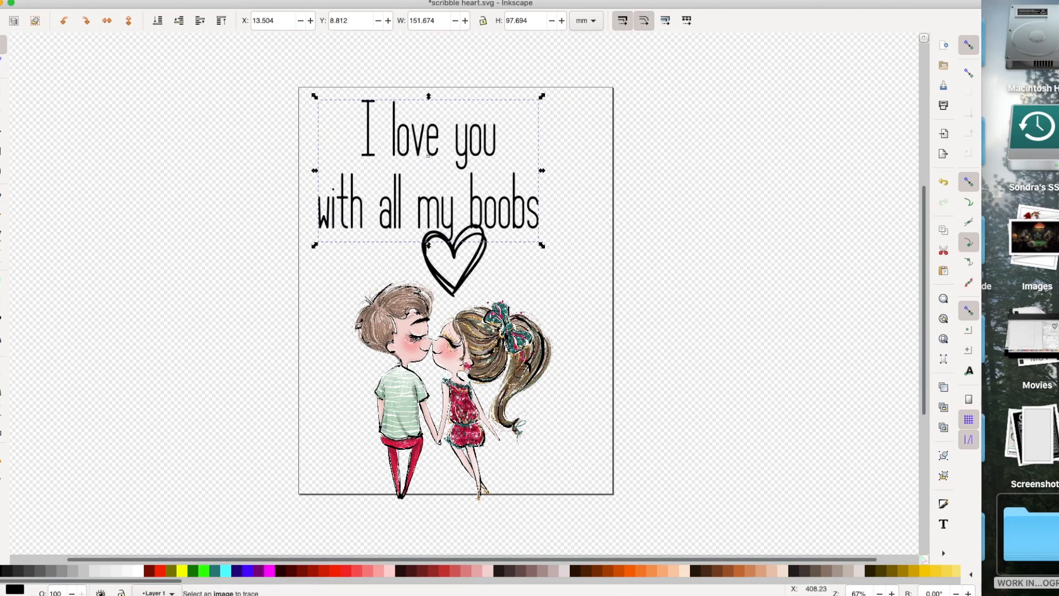
# - Duplicate the two-line text and place the copy below the couple at the page's lower edge
pyautogui.scroll(-2, 678, 356)
pyautogui.moveTo(503, 188); pyautogui.dragTo(516, 552)
pyautogui.scroll(-7, 508, 397)
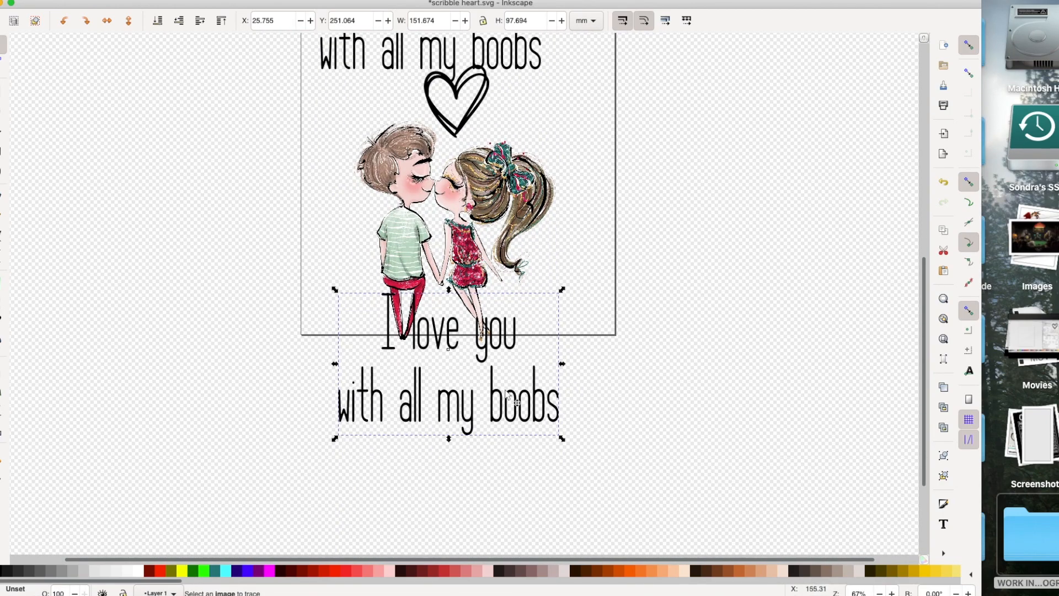
pyautogui.moveTo(488, 347); pyautogui.dragTo(484, 370)
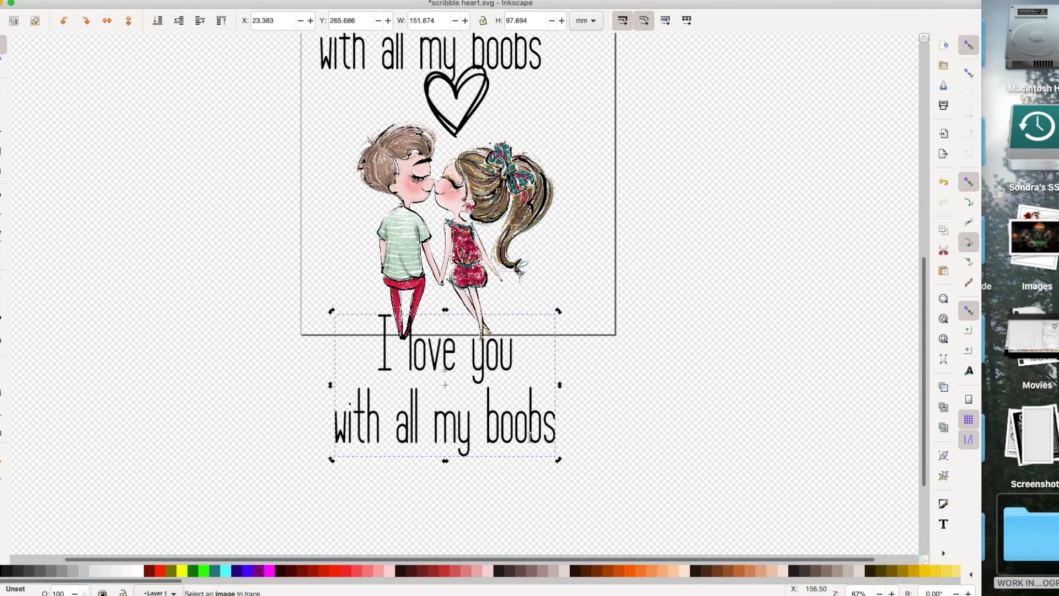
# - Replace the lower text copy with "I would say my heart" and, on a second line, "but my boobs are bigger"
pyautogui.doubleClick(530, 437)
pyautogui.hotkey('ctrl', 'a')
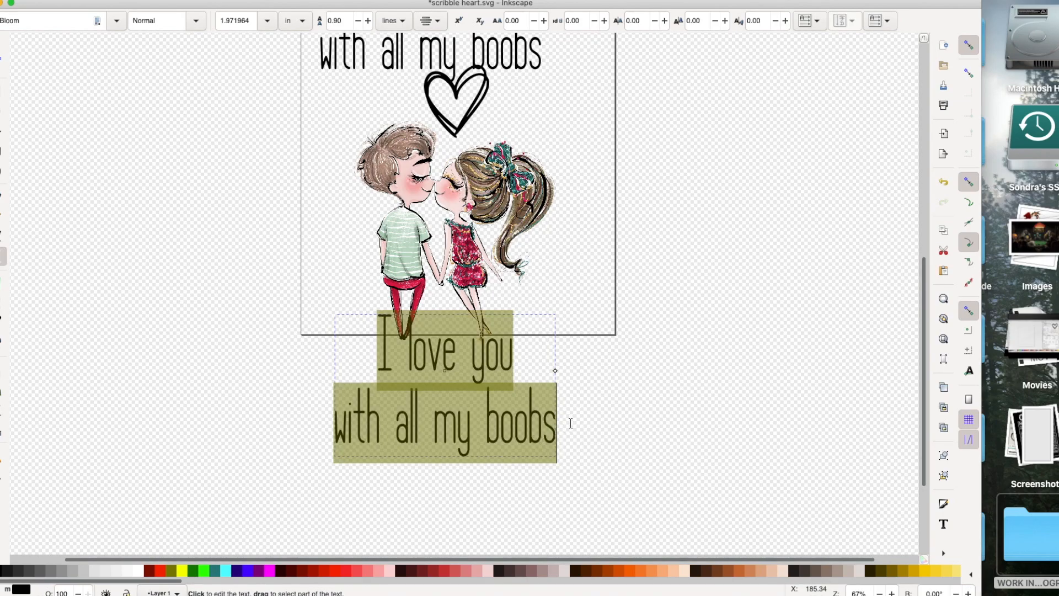
pyautogui.press('BackSpace')
pyautogui.write('I would say')
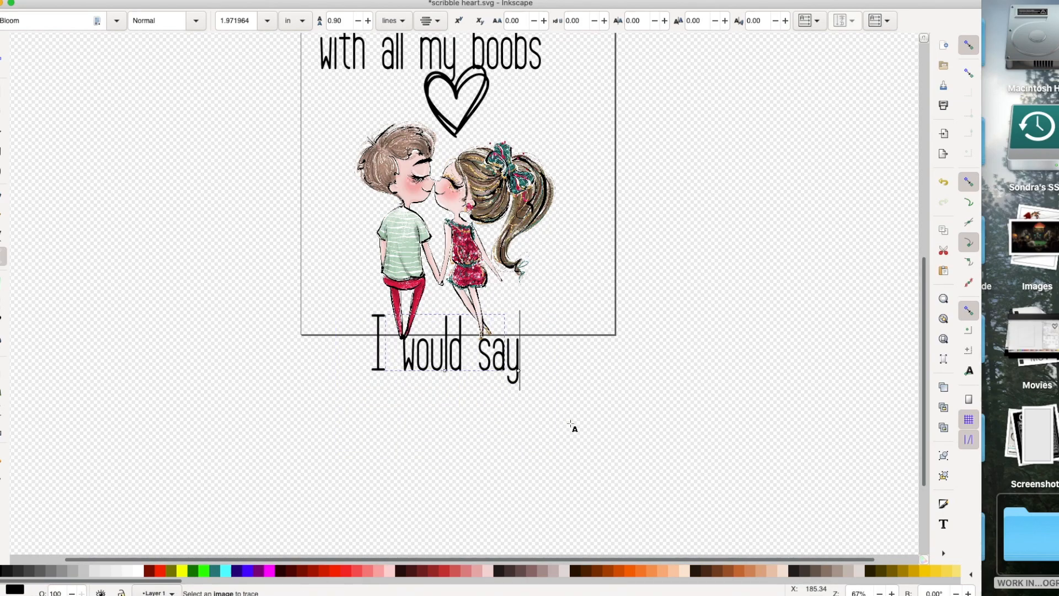
pyautogui.write(' my hear')
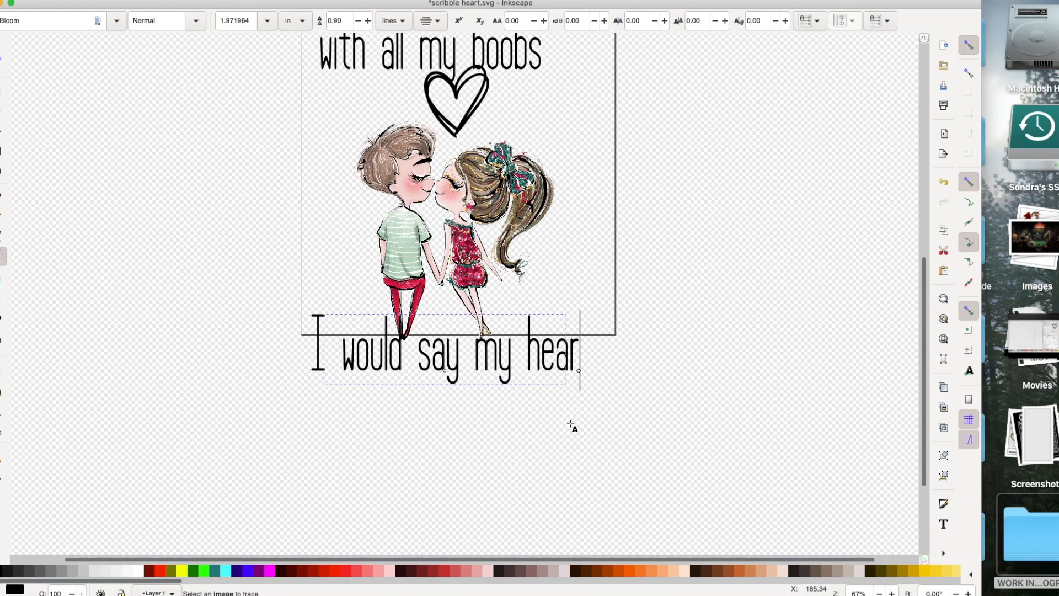
pyautogui.write('t but my')
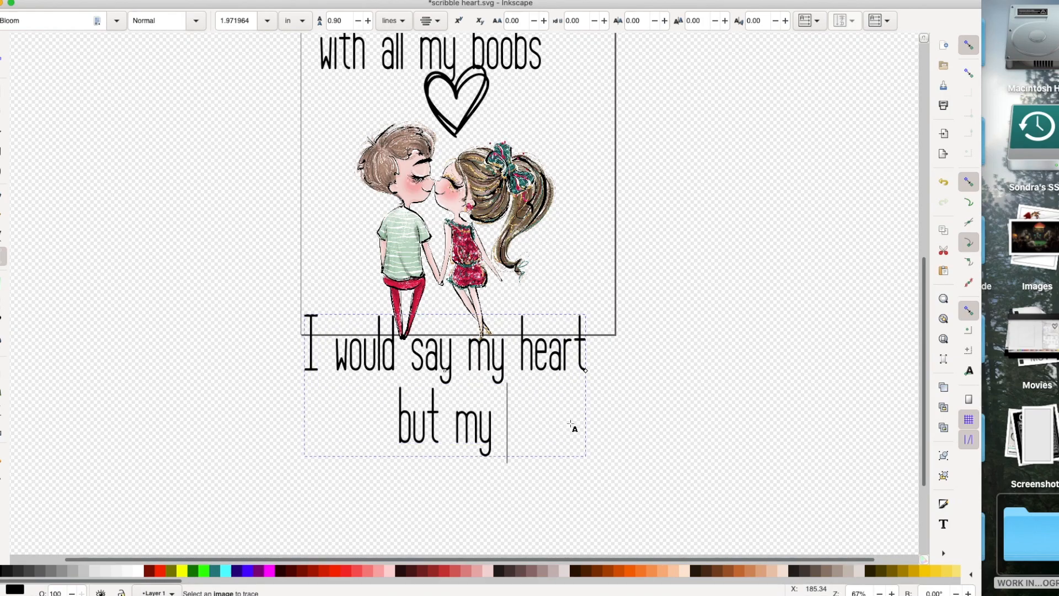
pyautogui.write(' boobs are bigger')
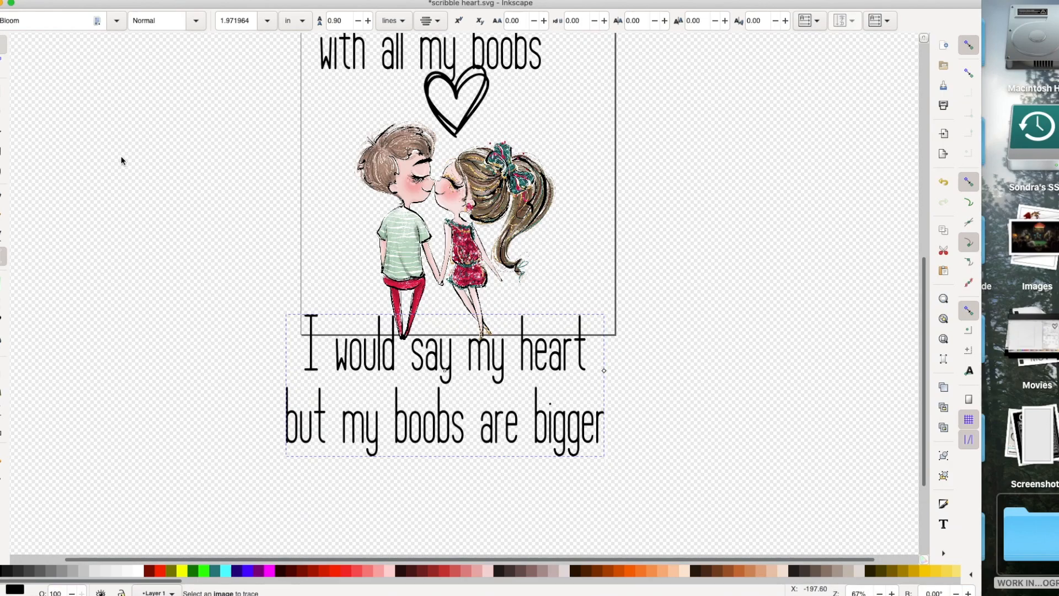
pyautogui.press('F1')
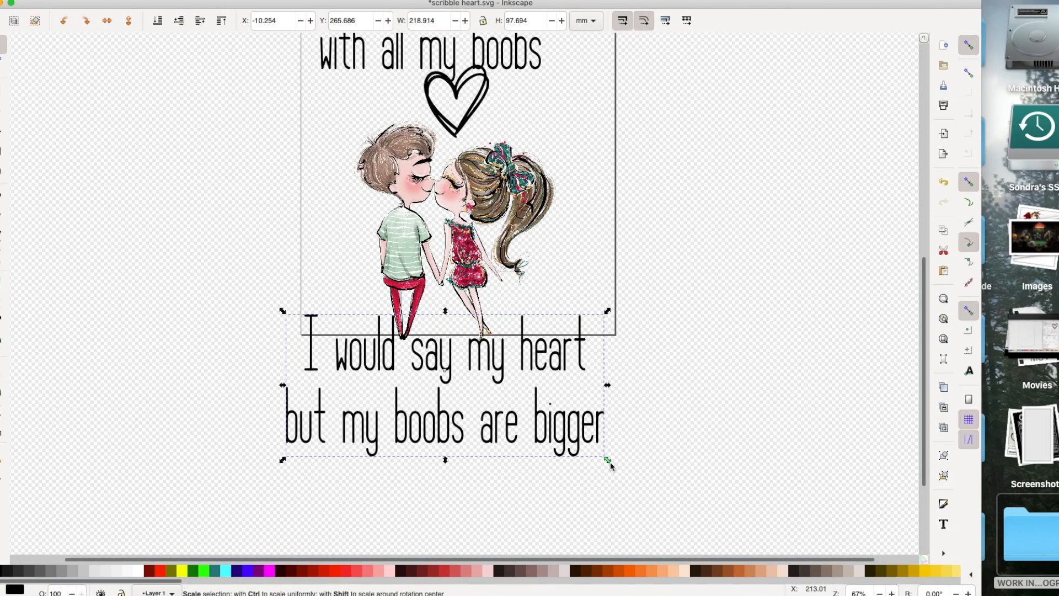
# - Scale both texts down together to an overall size of about 160 mm by 278 mm
pyautogui.scroll(1, 531, 118)
pyautogui.keyDown('shift'); pyautogui.click(530, 83); pyautogui.keyUp('shift')
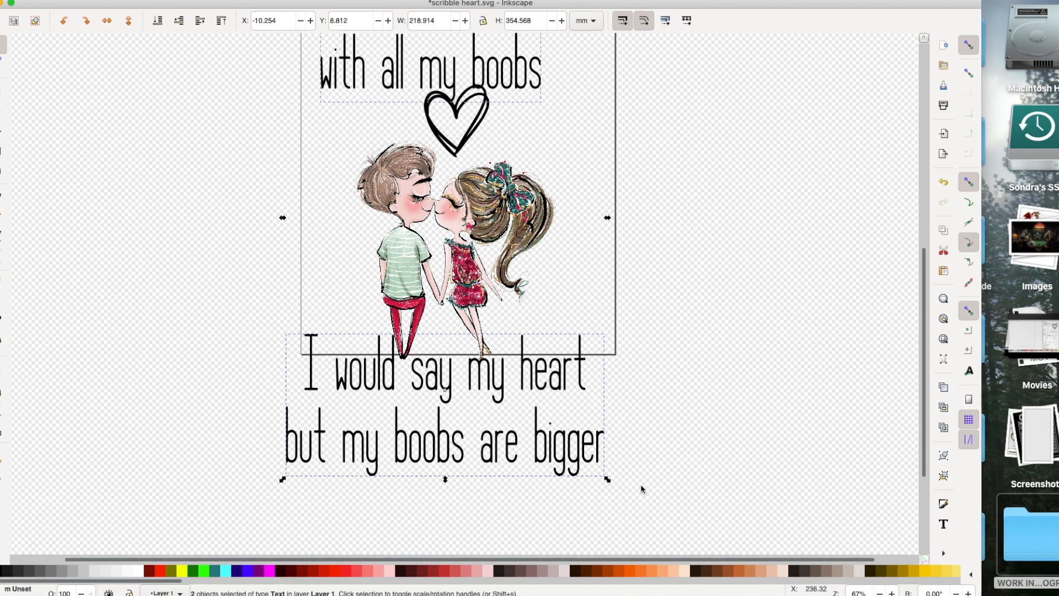
pyautogui.moveTo(608, 478); pyautogui.dragTo(522, 367)
pyautogui.click(627, 405)
# - Move the lower text beneath the couple's feet and the upper text down to just above their heads
pyautogui.scroll(3, 627, 404)
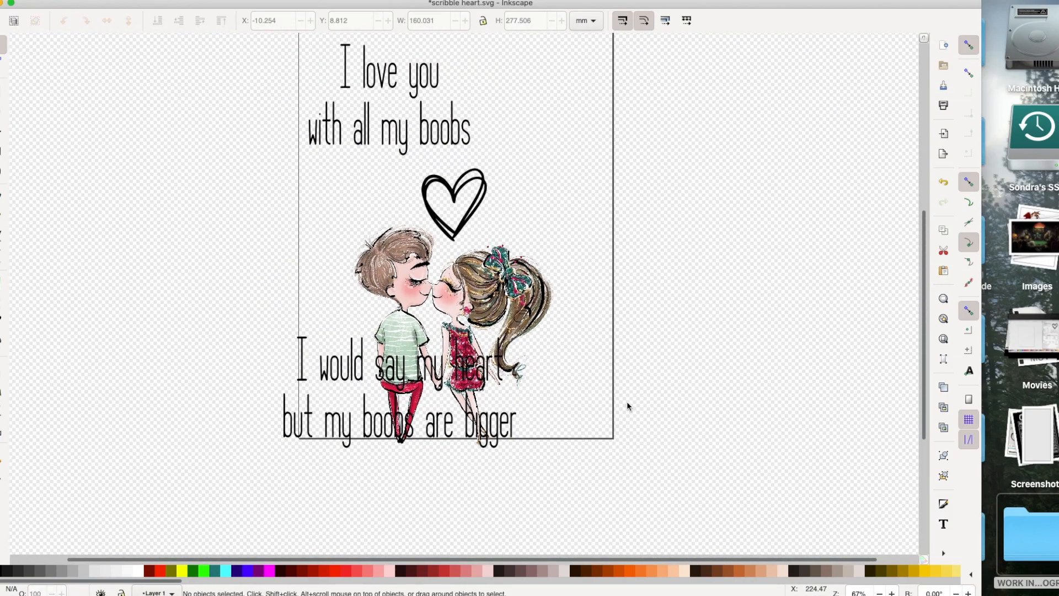
pyautogui.click(448, 425)
pyautogui.moveTo(452, 448); pyautogui.dragTo(480, 500)
pyautogui.click(434, 134)
pyautogui.moveTo(434, 134); pyautogui.dragTo(513, 208)
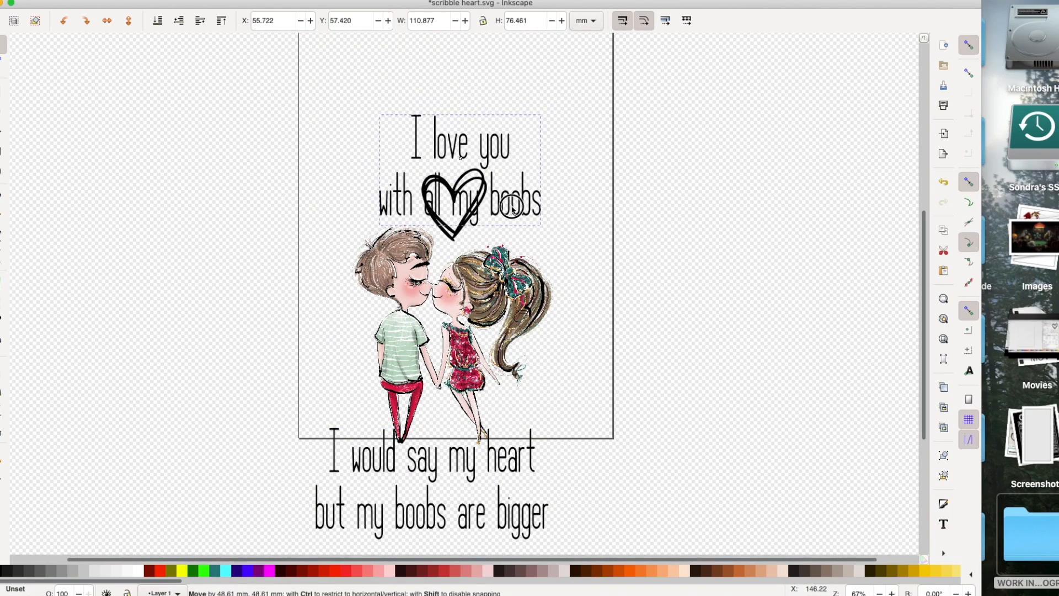
pyautogui.click(641, 230)
# - Move the heart off the page beside the couple and shift the upper text slightly left above their heads
pyautogui.click(455, 242)
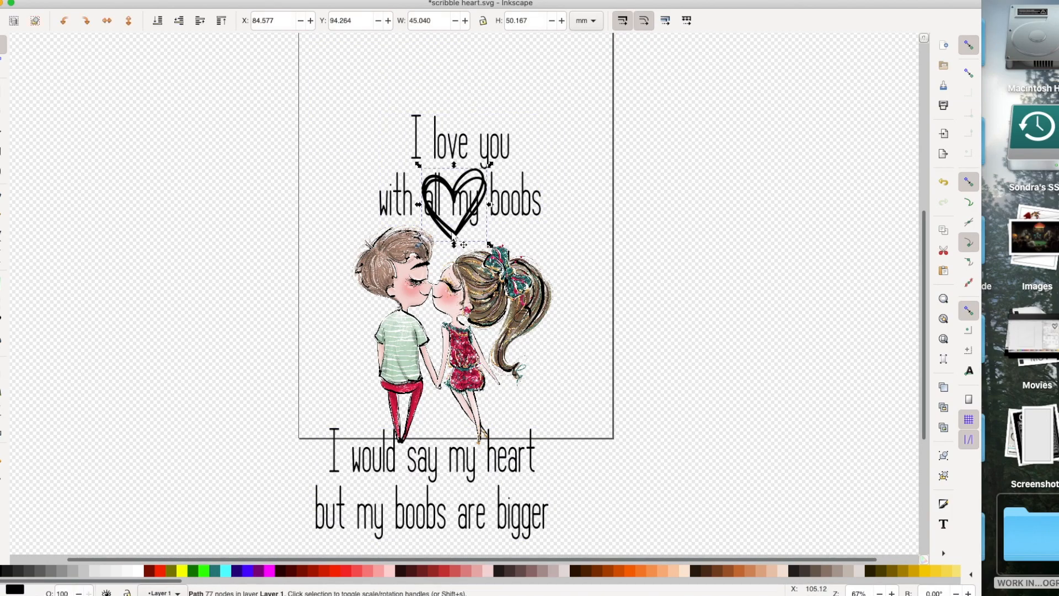
pyautogui.moveTo(463, 244); pyautogui.dragTo(697, 336)
pyautogui.click(435, 176)
pyautogui.moveTo(463, 203); pyautogui.dragTo(445, 205)
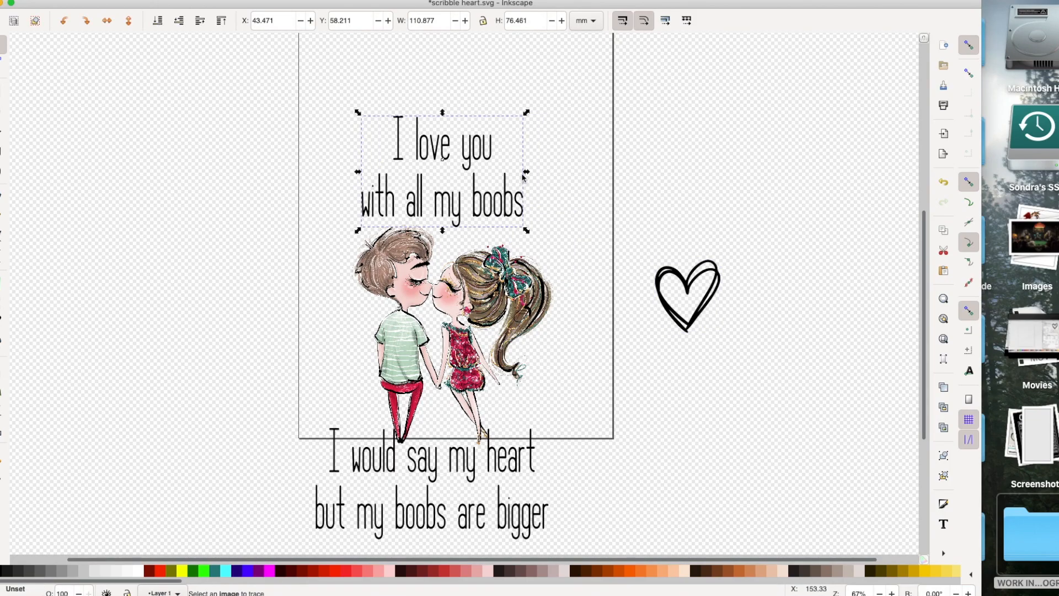
# - Stretch both texts together to about 202 mm overall width and shift them left around the couple
pyautogui.keyDown('shift'); pyautogui.click(517, 458); pyautogui.keyUp('shift')
pyautogui.moveTo(553, 326); pyautogui.dragTo(613, 328)
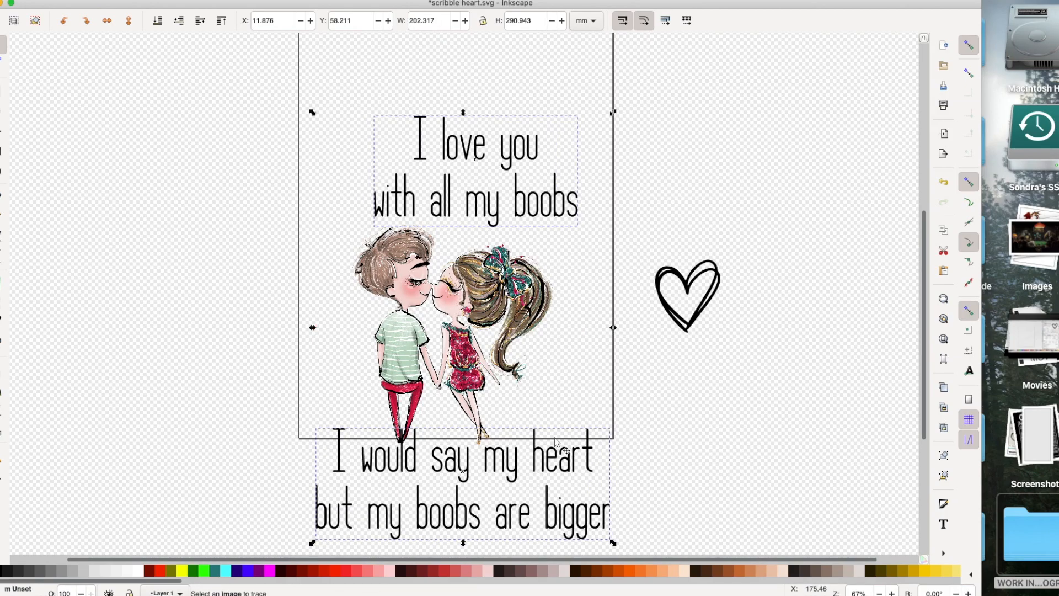
pyautogui.moveTo(539, 458); pyautogui.dragTo(519, 460)
# - Group the boy and girl images into one object
pyautogui.moveTo(243, 188); pyautogui.dragTo(594, 488)
pyautogui.rightClick(473, 313)
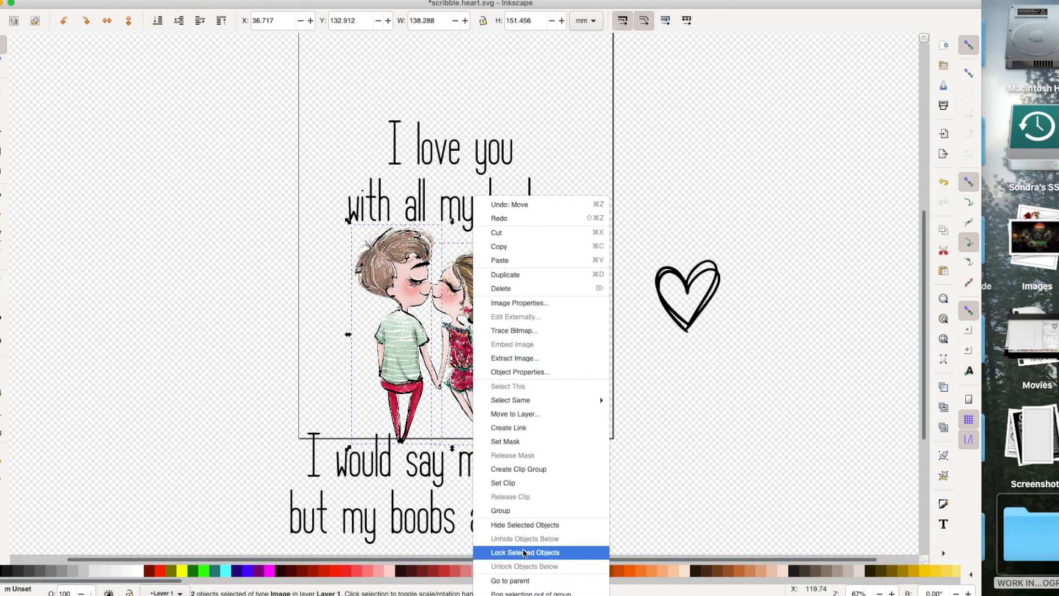
pyautogui.click(522, 504)
pyautogui.click(715, 515)
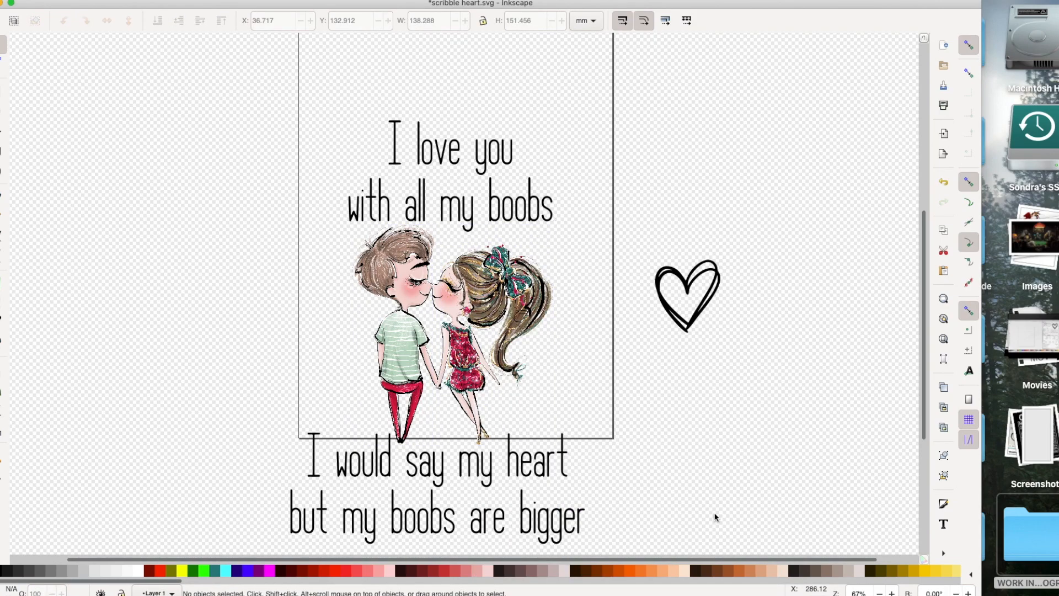
# - Center the couple group and both texts on a common vertical axis, relative to the last selected object
pyautogui.press('-')
pyautogui.press('-')
pyautogui.moveTo(296, 160); pyautogui.dragTo(586, 496)
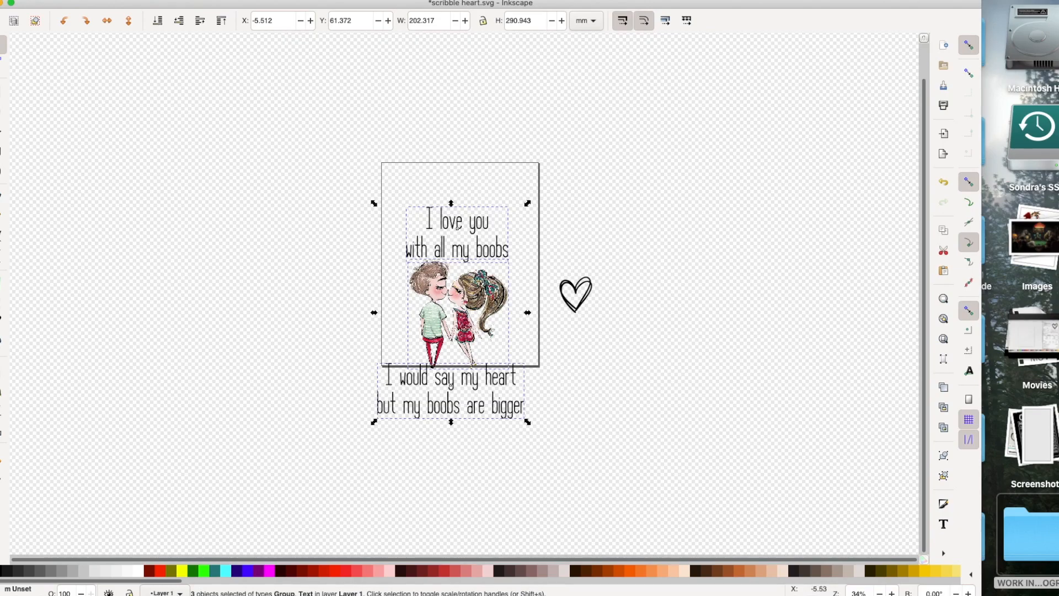
pyautogui.click(176, 1)
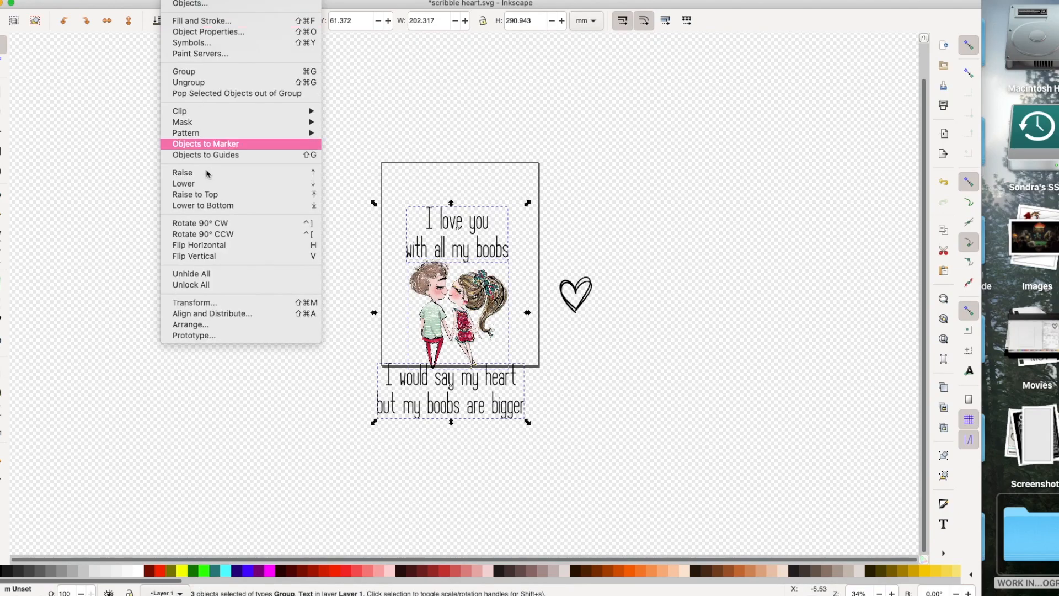
pyautogui.click(216, 315)
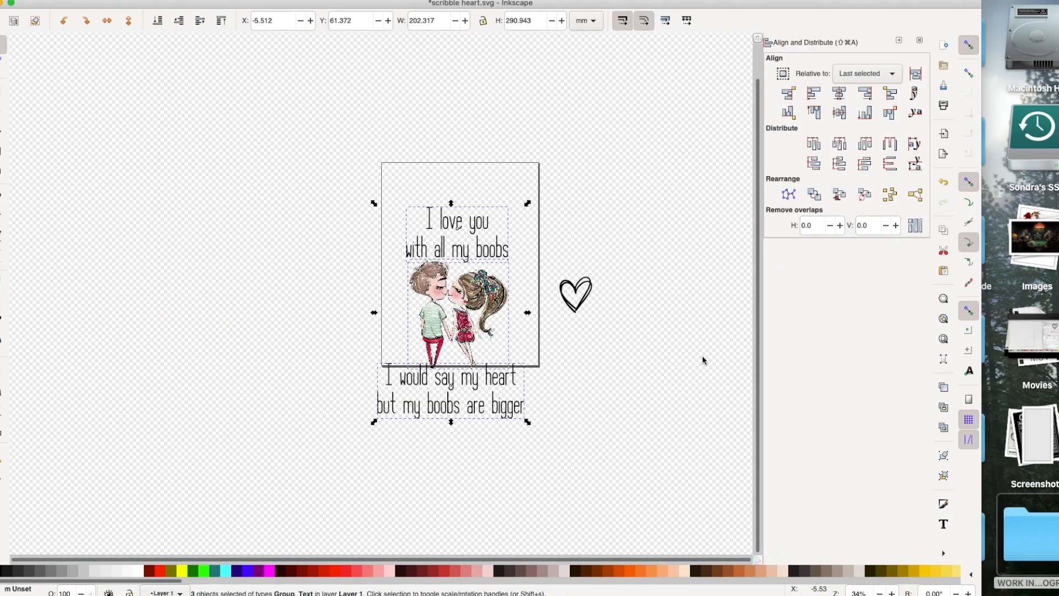
pyautogui.click(839, 93)
pyautogui.click(609, 412)
# - Move the couple group about 2 mm left and 4 mm up, toward the upper text
pyautogui.moveTo(612, 460); pyautogui.dragTo(291, 134)
pyautogui.click(942, 298)
pyautogui.click(623, 478)
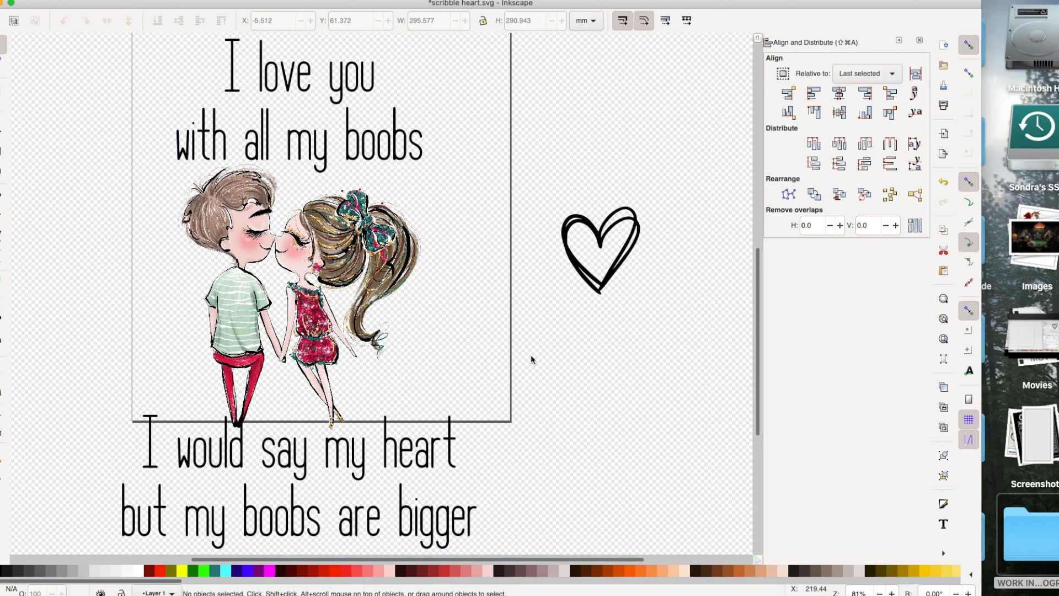
pyautogui.click(322, 331)
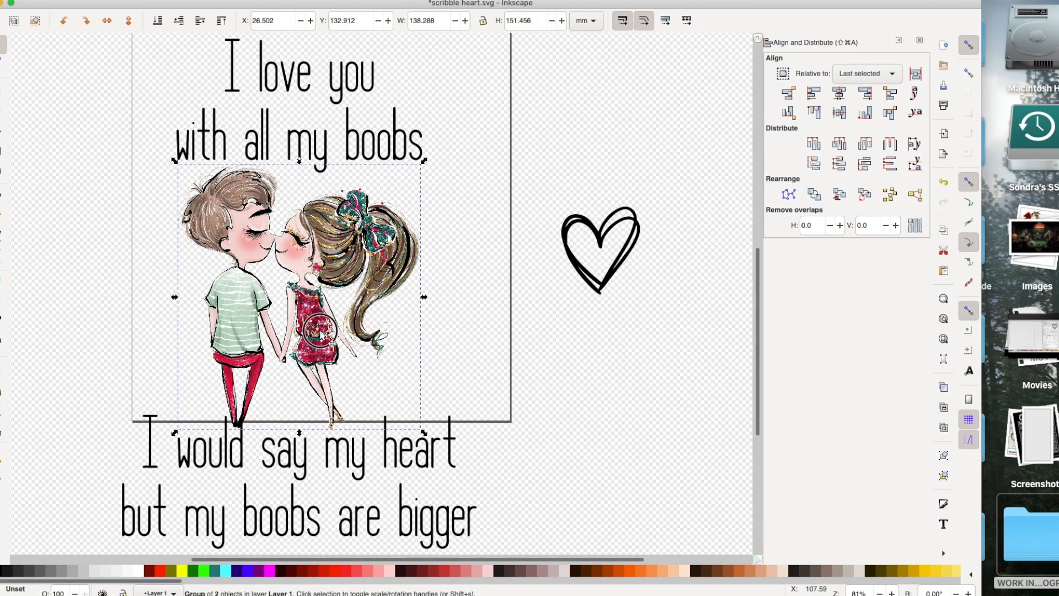
pyautogui.moveTo(320, 327); pyautogui.dragTo(316, 322)
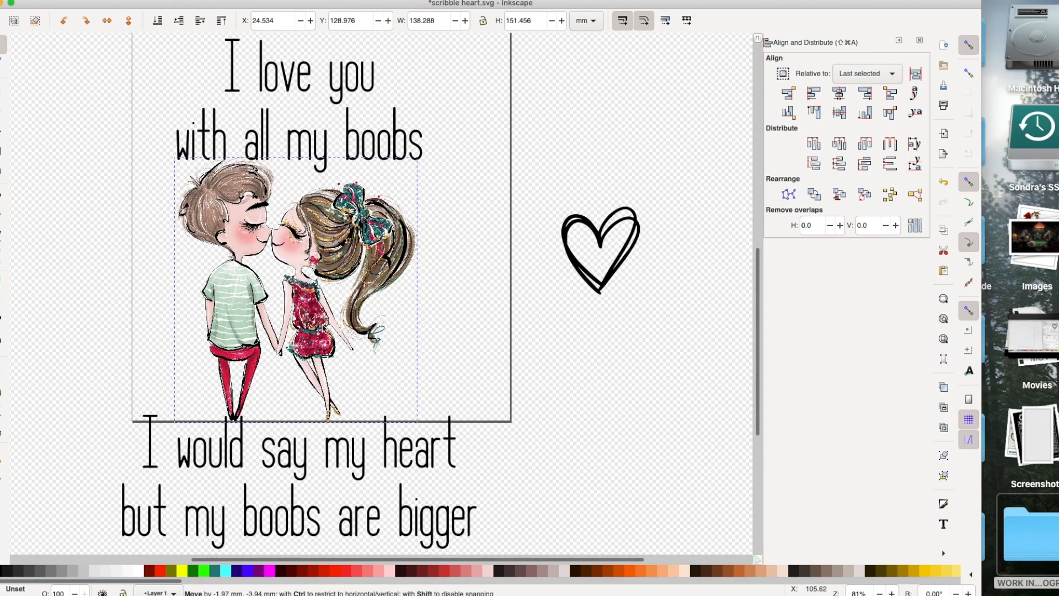
pyautogui.click(487, 350)
# - Shrink the heart to about 13 mm wide and place it between the boy's and girl's heads
pyautogui.moveTo(602, 284)
pyautogui.mouseDown()
pyautogui.moveTo(402, 392)
pyautogui.moveTo(426, 245)
pyautogui.moveTo(307, 201)
pyautogui.moveTo(429, 274)
pyautogui.moveTo(433, 241)
pyautogui.moveTo(417, 223)
pyautogui.moveTo(335, 190)
pyautogui.moveTo(290, 184)
pyautogui.mouseUp()
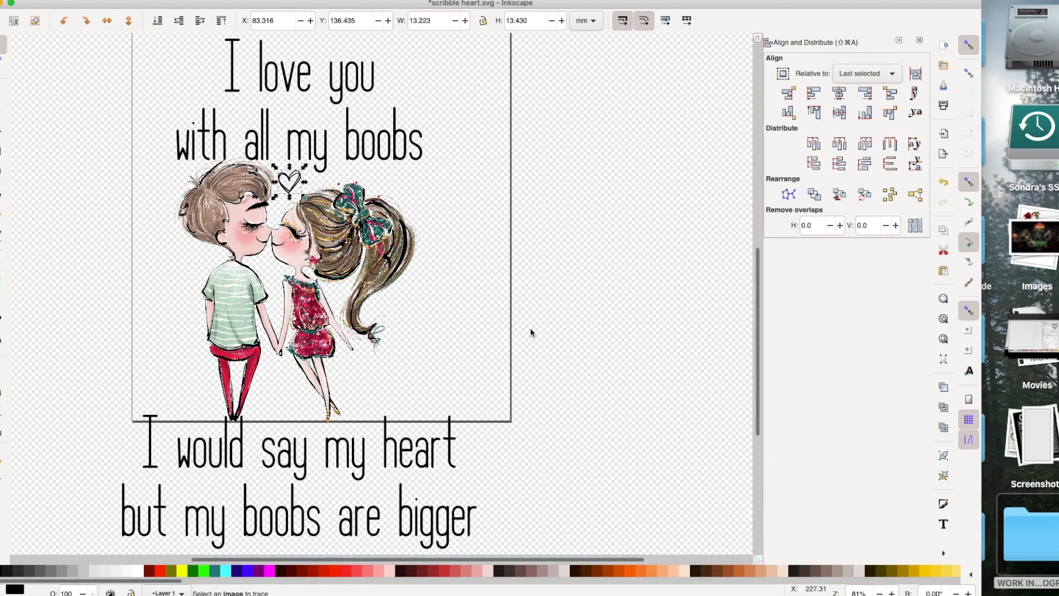
pyautogui.click(479, 335)
# - Draw a black bar about 168 mm wide and 5 mm high just below the couple's hips, as a bench
pyautogui.press('r')
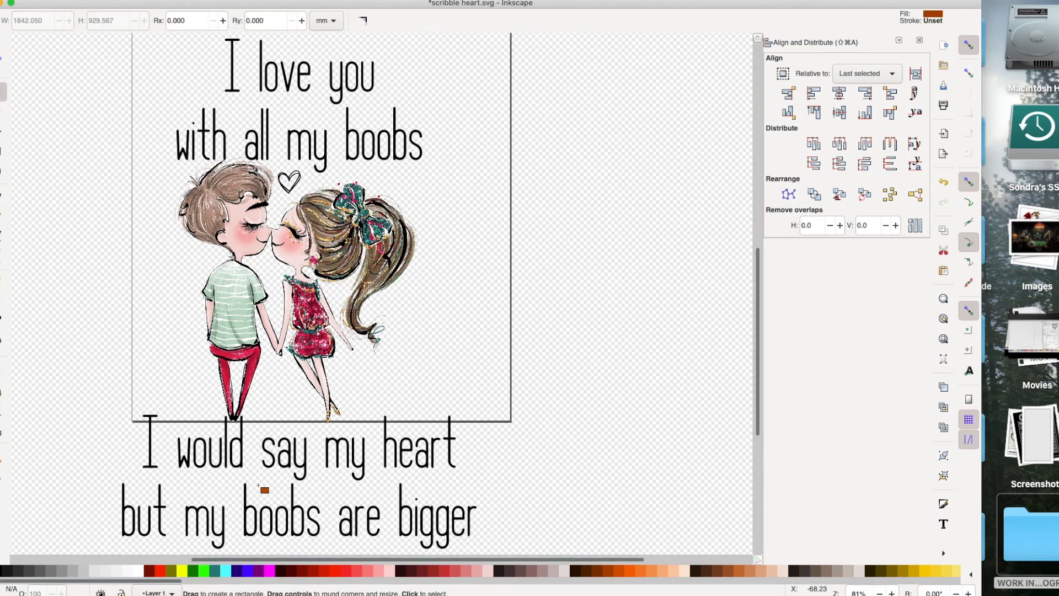
pyautogui.moveTo(147, 352); pyautogui.dragTo(440, 353)
pyautogui.press('s')
pyautogui.moveTo(353, 355); pyautogui.dragTo(293, 369)
pyautogui.click(4, 570)
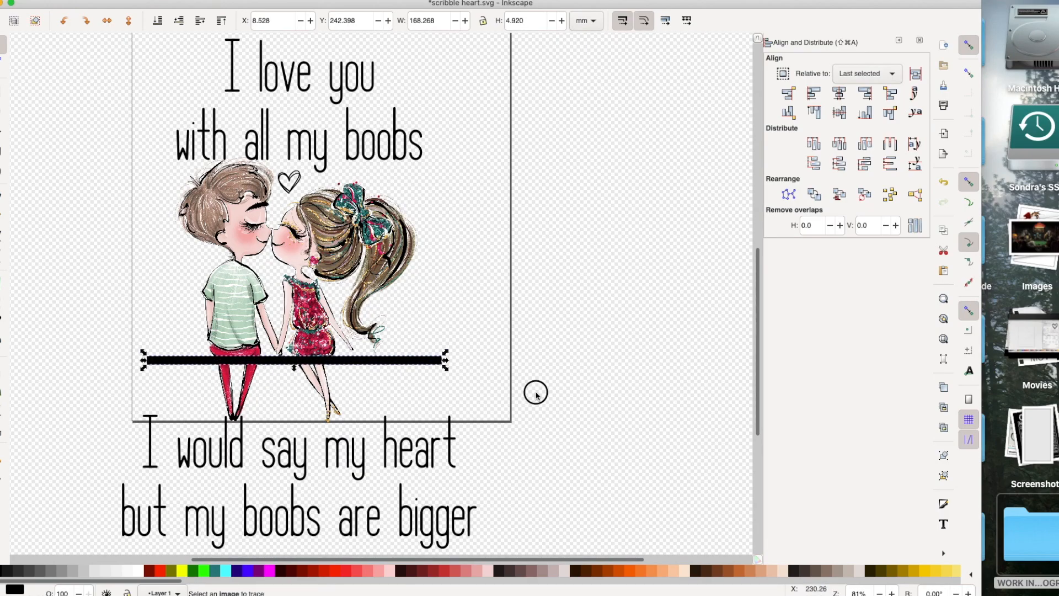
pyautogui.click(536, 394)
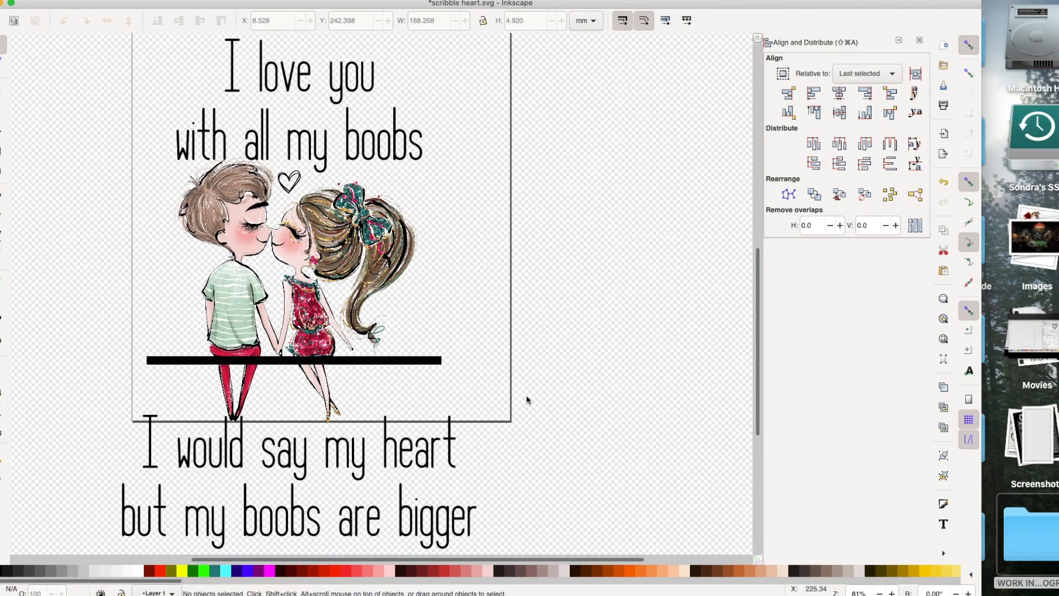
# - Select the whole design and resize the page to the selection
pyautogui.press('-')
pyautogui.press('-')
pyautogui.moveTo(473, 477); pyautogui.dragTo(118, 136)
pyautogui.click(87, 0)
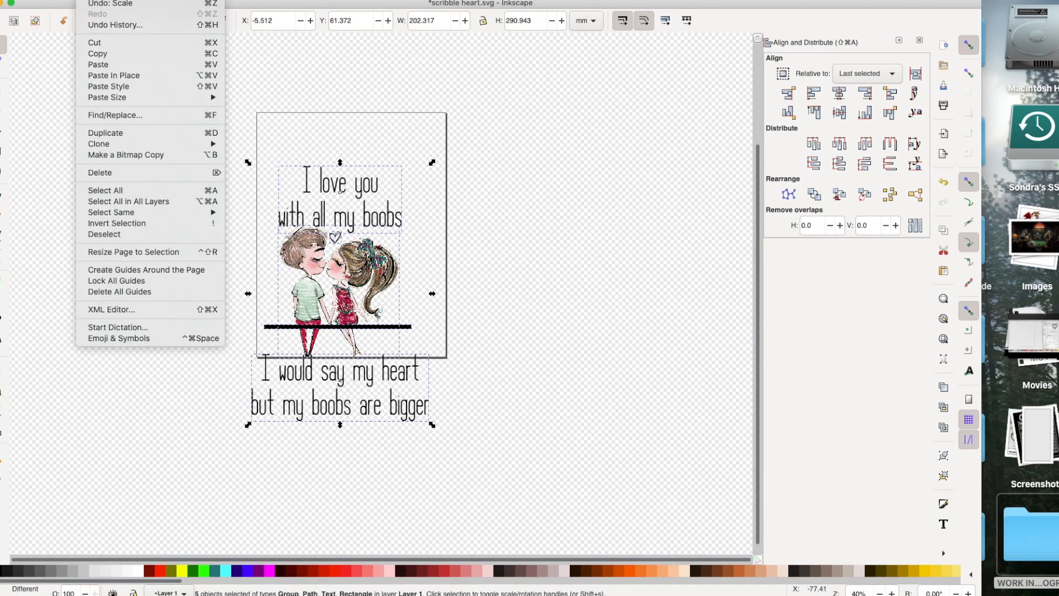
pyautogui.click(118, 252)
# - Switch the measuring units to inches, lock the proportions and scale the whole design to a height of 3.5 in
pyautogui.click(586, 20)
pyautogui.click(582, 71)
pyautogui.moveTo(539, 22); pyautogui.dragTo(503, 20)
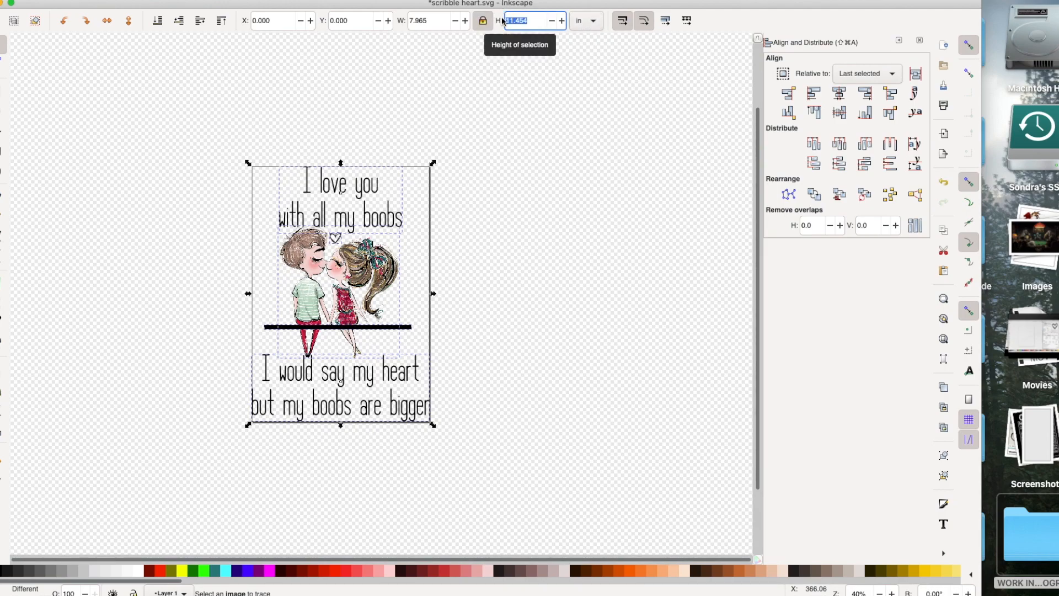
pyautogui.write('2')
pyautogui.write('.5')
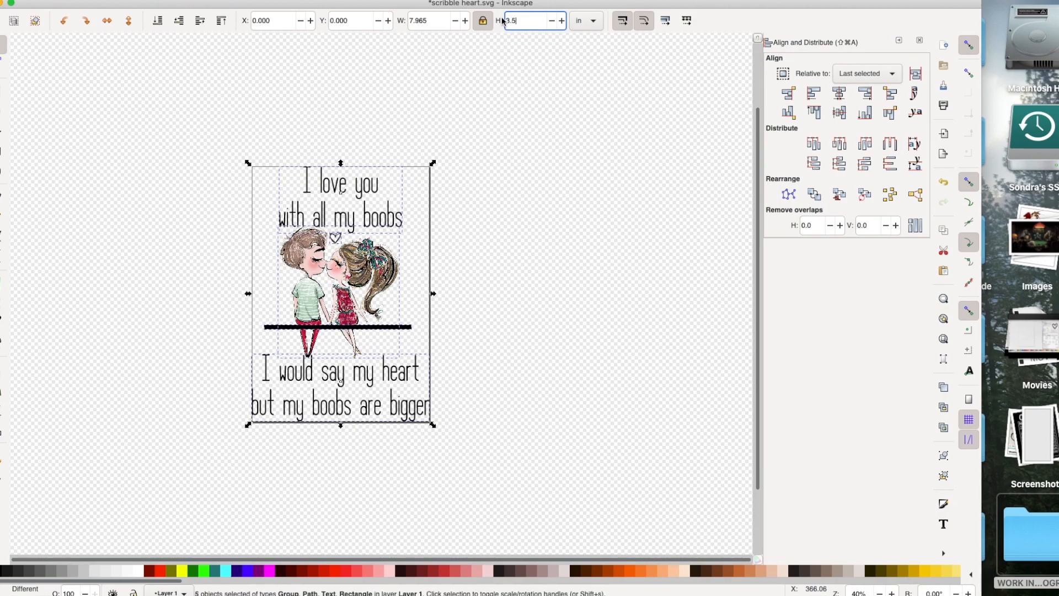
pyautogui.press('Return')
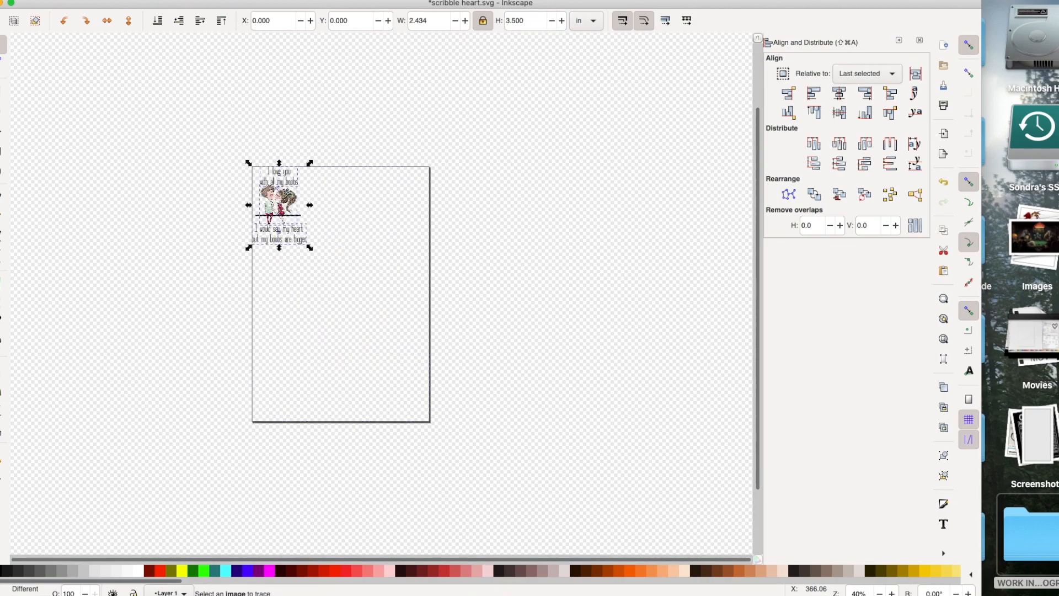
# - Resize the page to fit the scaled design, and reselect all of its objects
pyautogui.click(61, 0)
pyautogui.moveTo(87, 0)
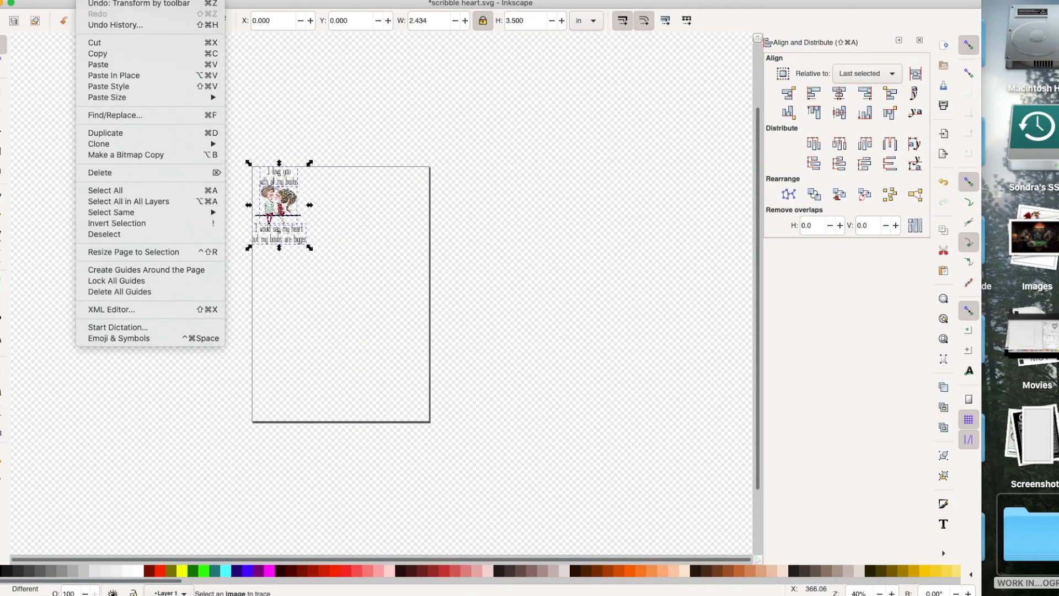
pyautogui.click(127, 253)
pyautogui.click(339, 242)
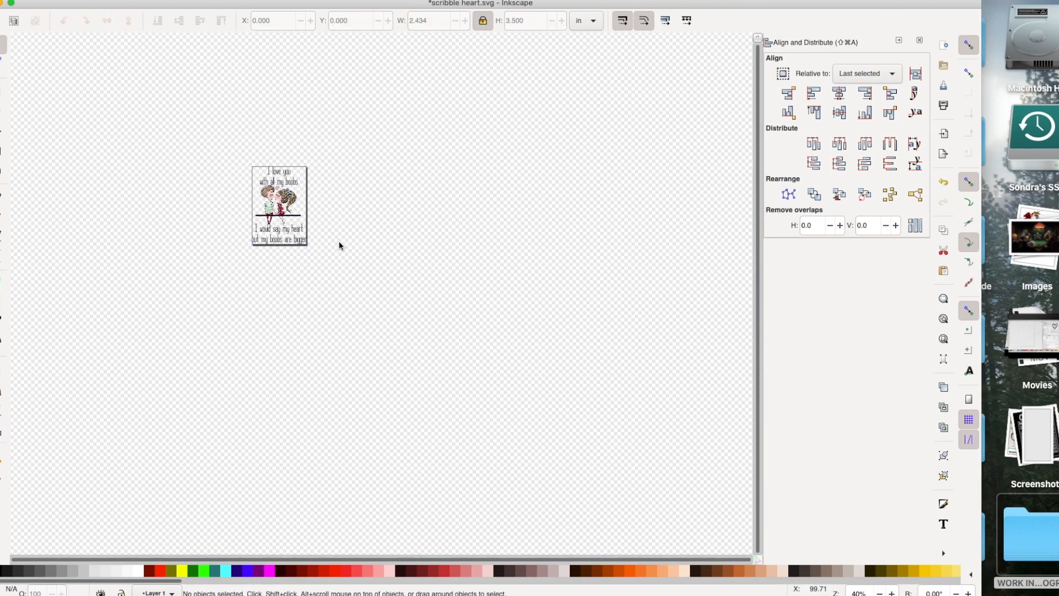
pyautogui.scroll(1, 339, 243)
pyautogui.moveTo(340, 286); pyautogui.dragTo(215, 148)
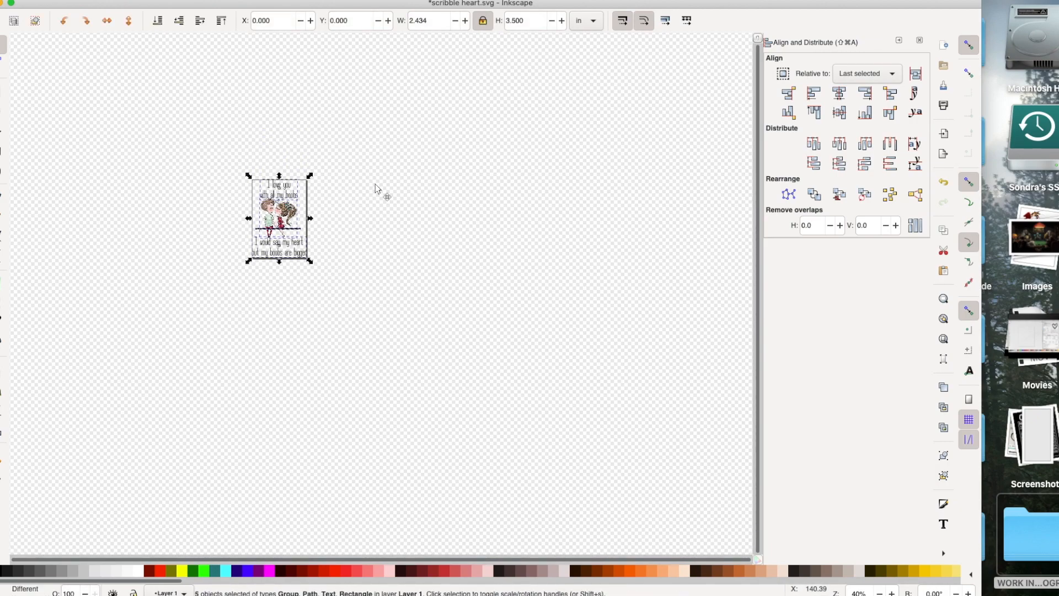
# - Start saving the document as a new file and create a folder named "with all my boobs" inside "new files" on the Desktop
pyautogui.click(62, 0)
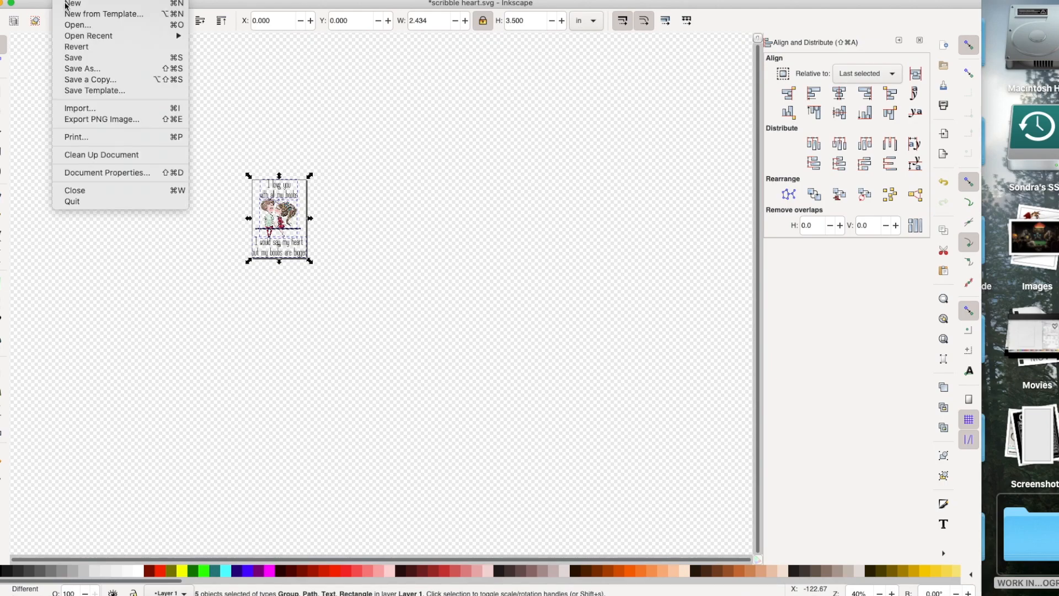
pyautogui.click(89, 69)
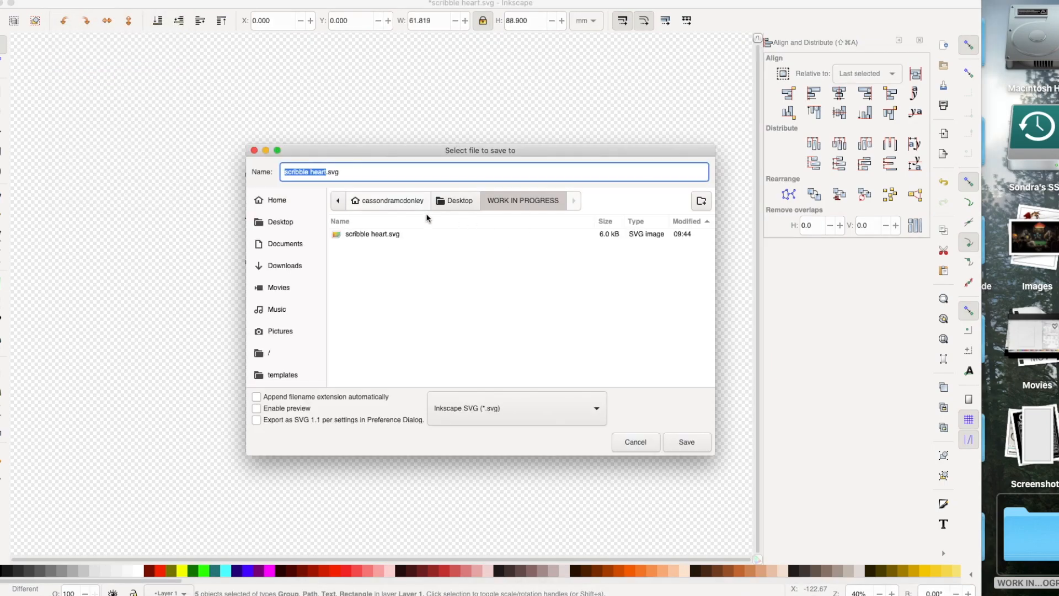
pyautogui.click(456, 201)
pyautogui.doubleClick(362, 254)
pyautogui.click(701, 201)
pyautogui.write('with all my np')
pyautogui.press('BackSpace')
pyautogui.press('BackSpace')
pyautogui.write('boos')
pyautogui.press('Return')
# - Save the document as "with all my boobs.svg" in the "with all my boobs" folder within "new files"
pyautogui.rightClick(384, 234)
pyautogui.click(359, 308)
pyautogui.tripleClick(314, 172)
pyautogui.write('with all my boobs')
pyautogui.click(687, 441)
pyautogui.click(480, 356)
pyautogui.click(280, 222)
pyautogui.doubleClick(383, 234)
pyautogui.doubleClick(383, 235)
pyautogui.click(687, 441)
# - Open the PNG export settings and set the export area to the page
pyautogui.click(62, 0)
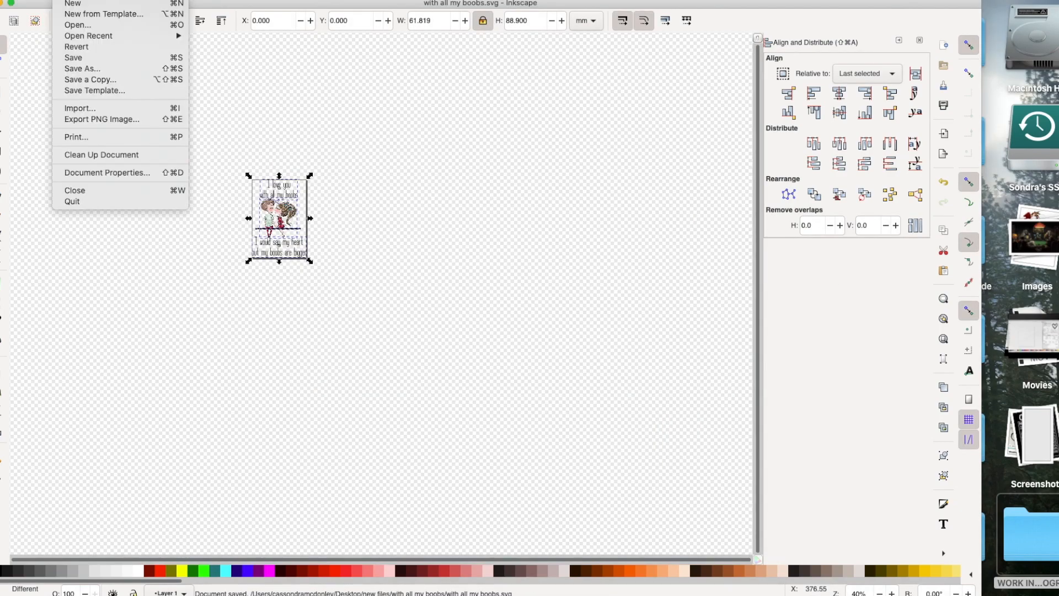
pyautogui.click(78, 118)
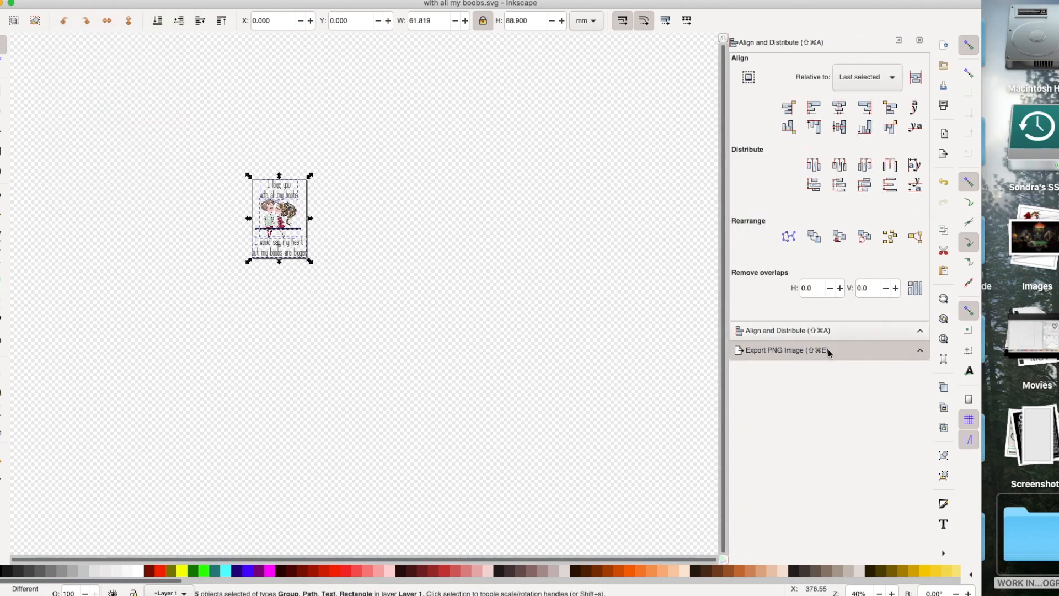
pyautogui.click(848, 350)
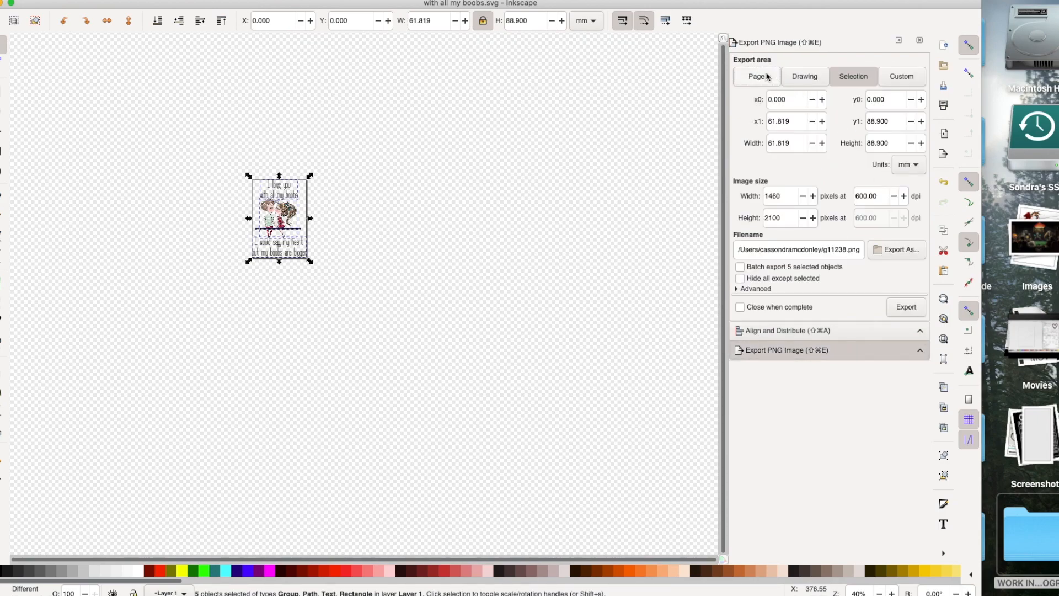
pyautogui.click(767, 77)
# - Set the export filename to "with all my boobs" in the same folder as the saved SVG, without the .svg extension
pyautogui.click(897, 249)
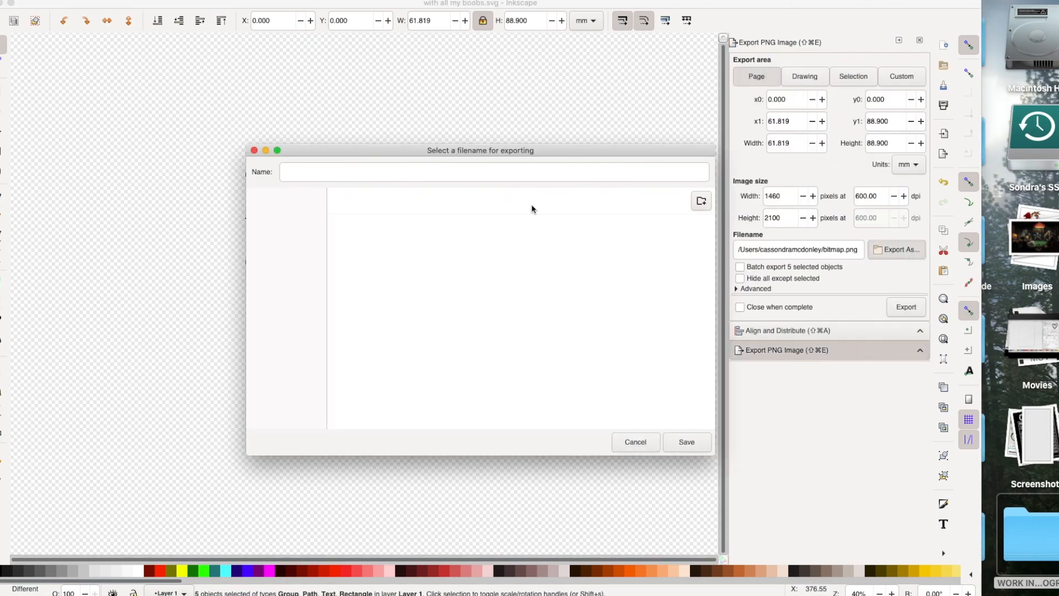
pyautogui.doubleClick(359, 236)
pyautogui.doubleClick(371, 235)
pyautogui.doubleClick(386, 233)
pyautogui.click(386, 234)
pyautogui.click(391, 171)
pyautogui.press('BackSpace')
pyautogui.press('BackSpace')
pyautogui.press('BackSpace')
pyautogui.press('BackSpace')
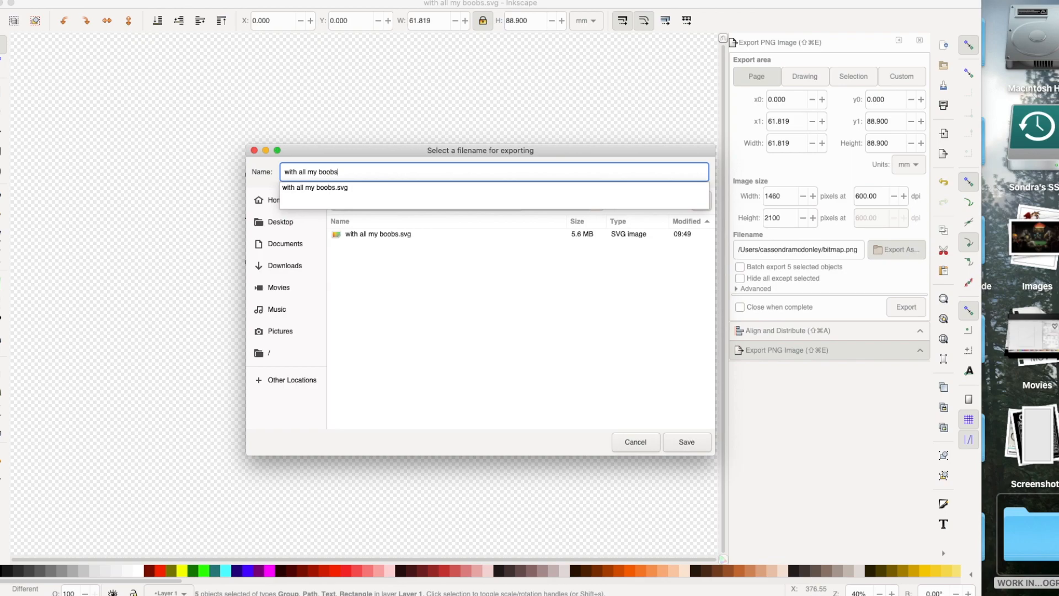
pyautogui.press('Return')
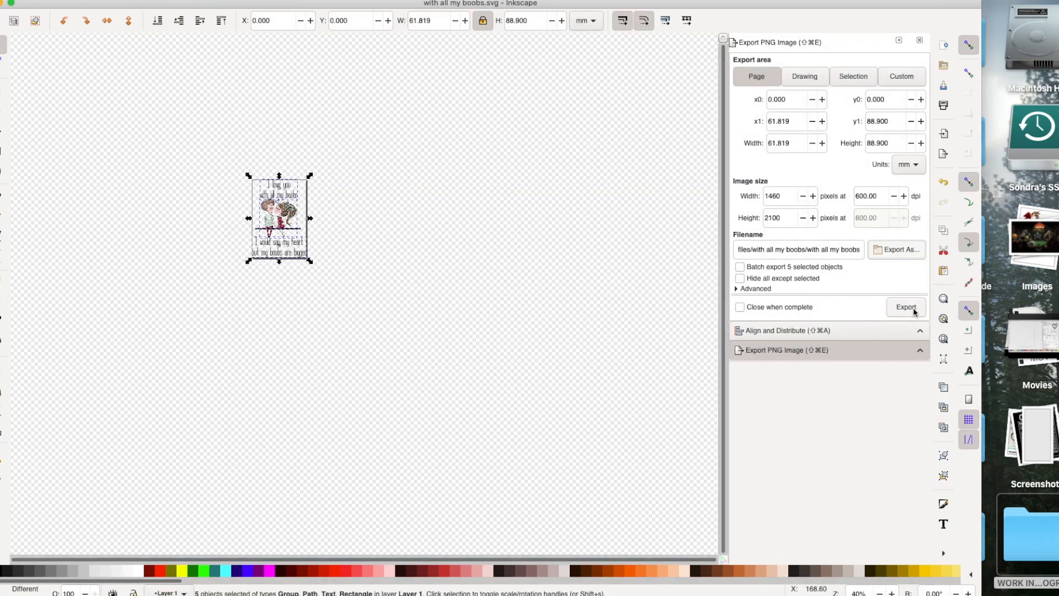
# - Export the page as a PNG image and deselect all objects to view the finished design
pyautogui.click(909, 310)
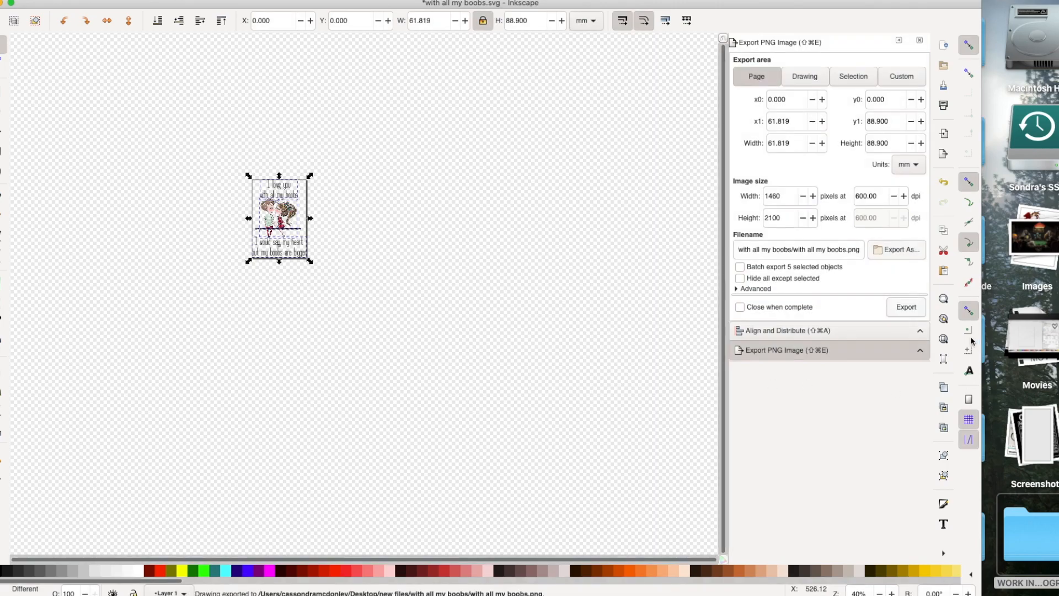
pyautogui.click(943, 298)
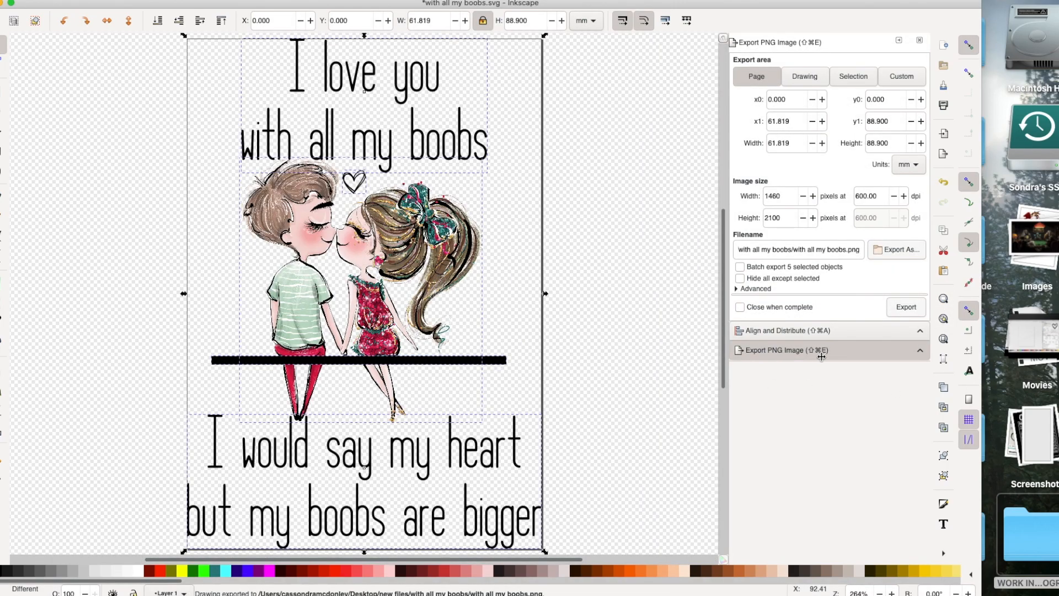
pyautogui.click(595, 353)
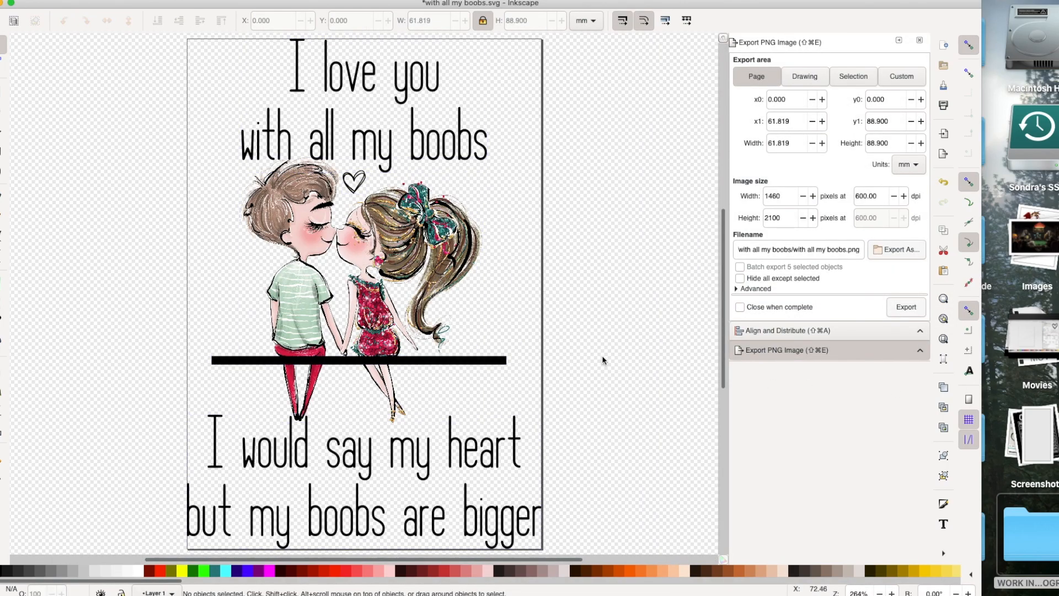